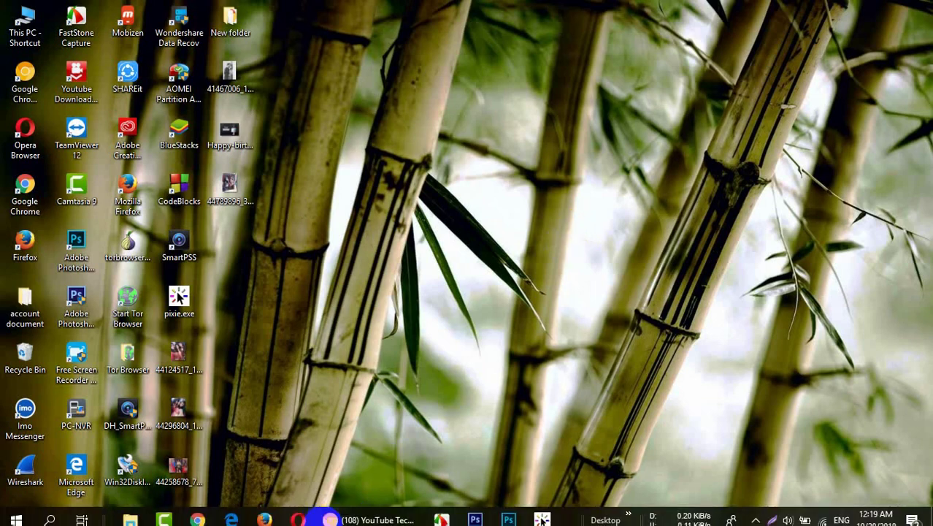
- Restore the YouTube channel page, scroll through its videos, and open a new blank tab
click(357, 515)
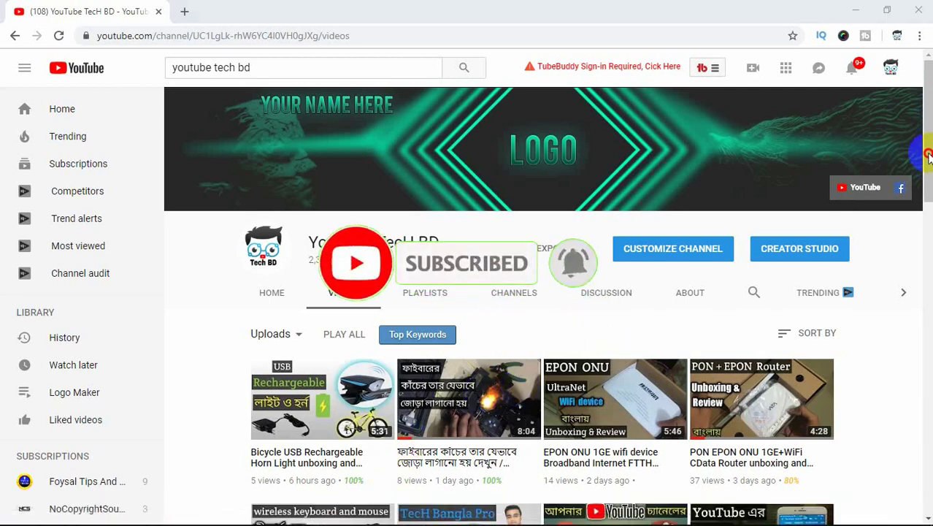
mouse_move(928, 155)
mouse_down()
mouse_move(927, 313)
mouse_move(927, 154)
mouse_up()
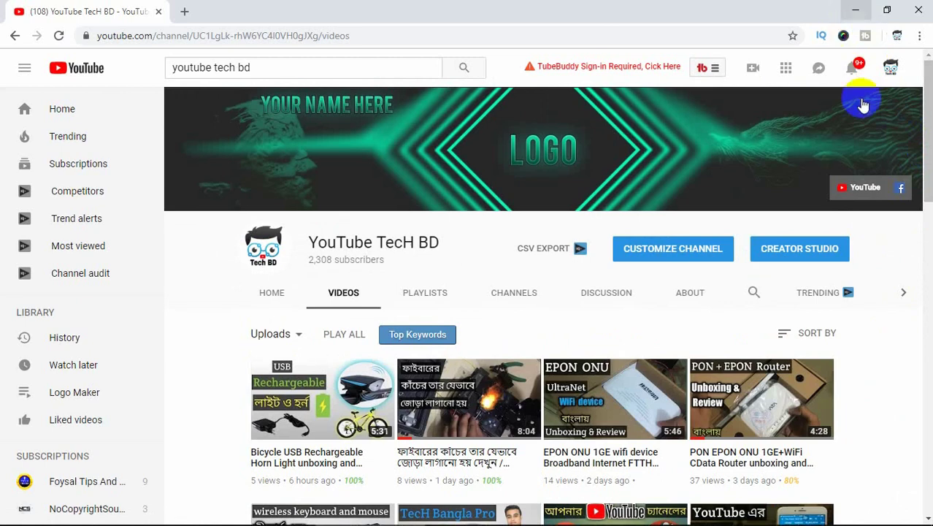
drag(925, 146, 927, 204)
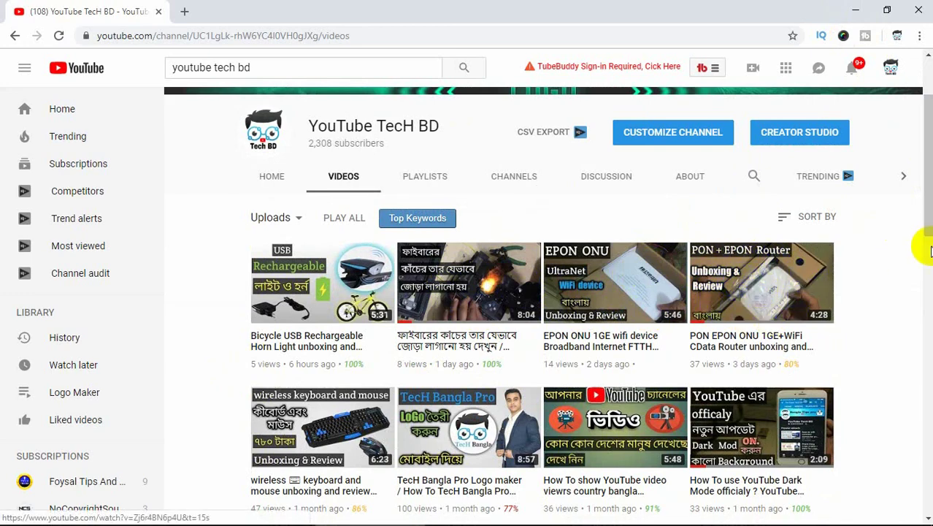
drag(925, 223, 928, 161)
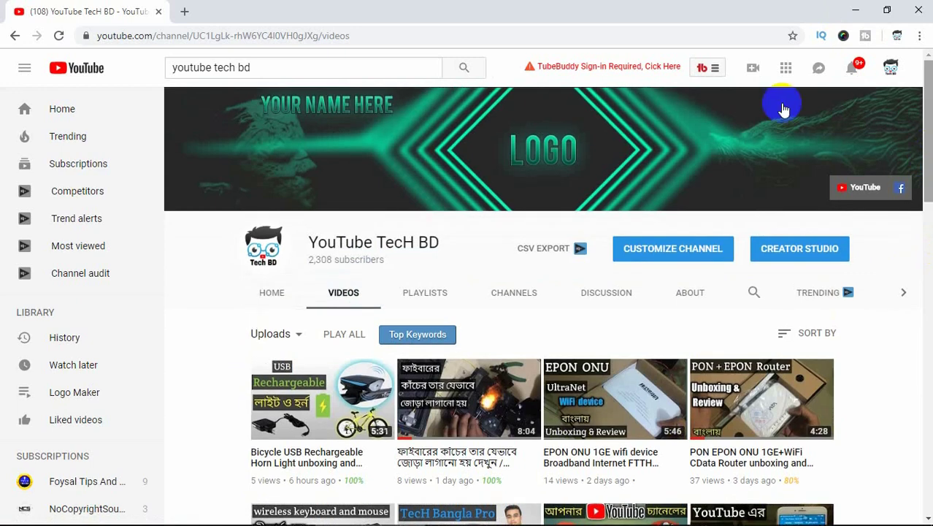
click(184, 13)
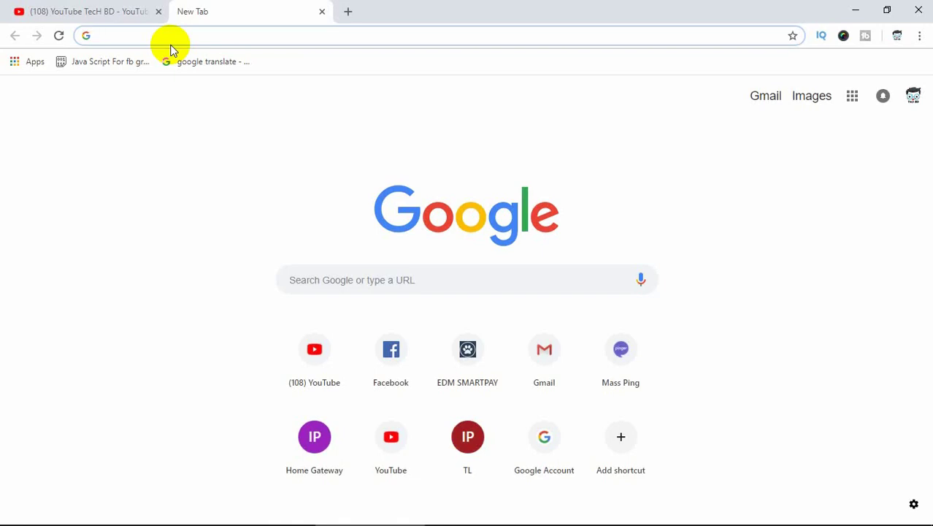
- Load the router login at 192.168.101.1 and enter username admin and the administrator password
text(192.168.101.1)
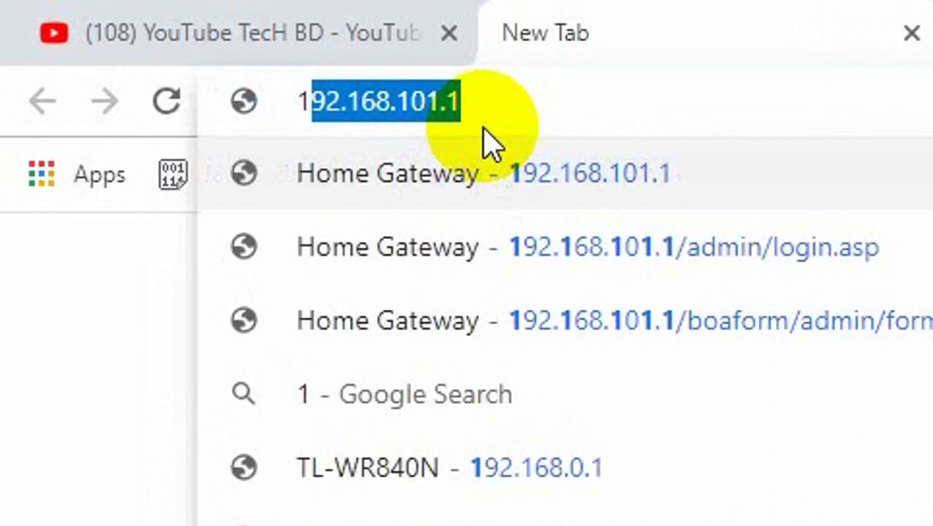
key(Return)
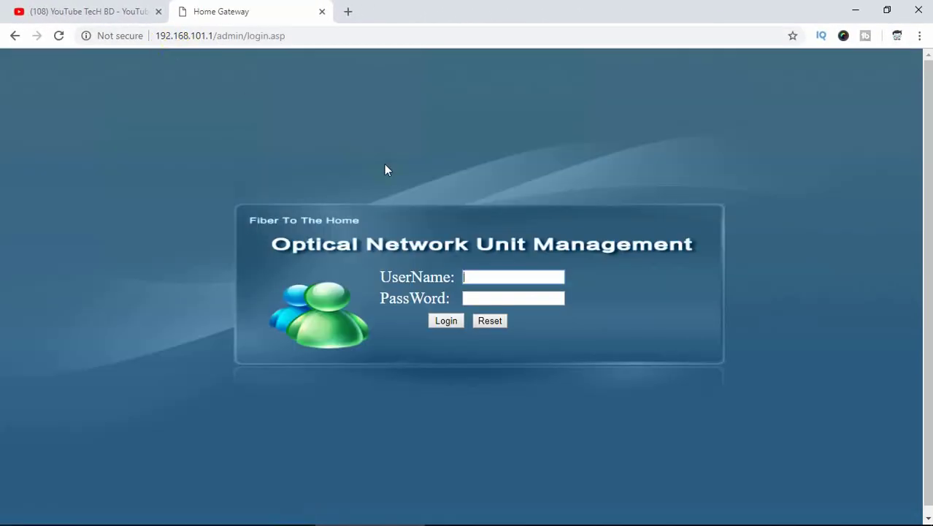
click(484, 274)
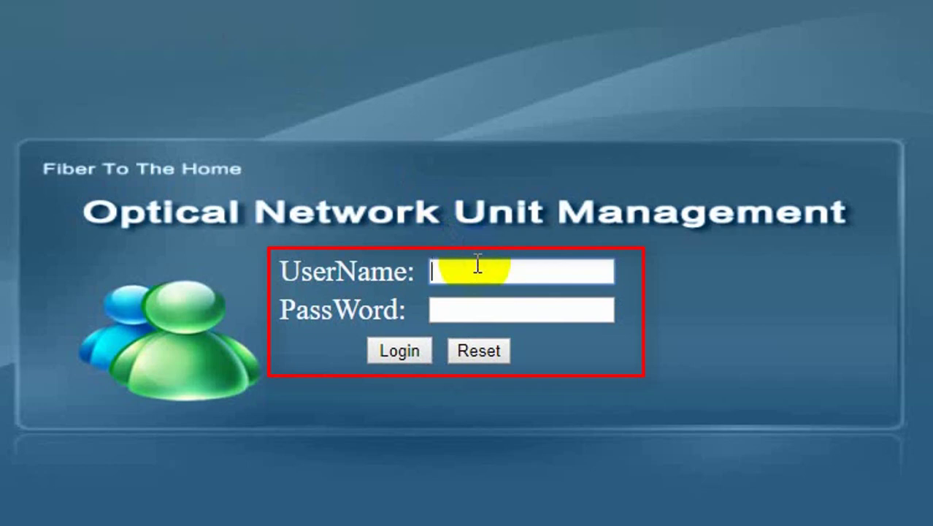
text(adm)
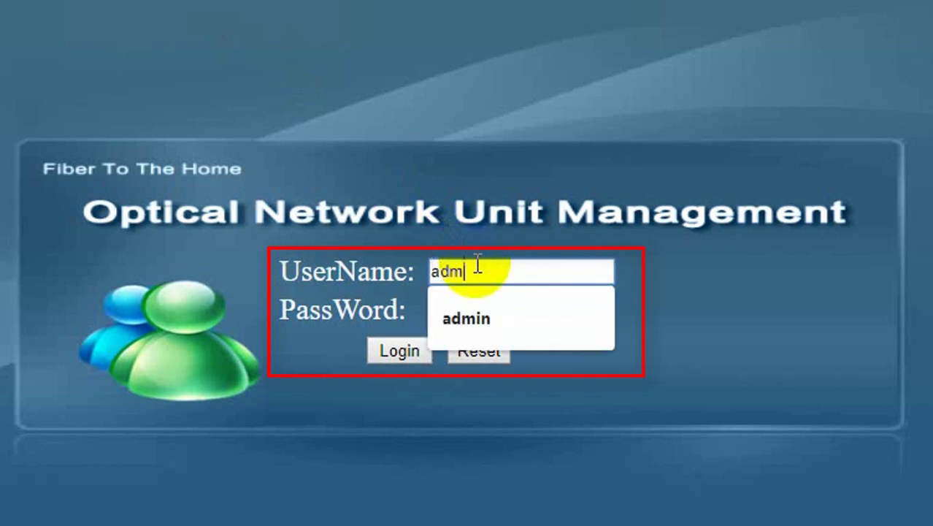
text(in)
click(476, 327)
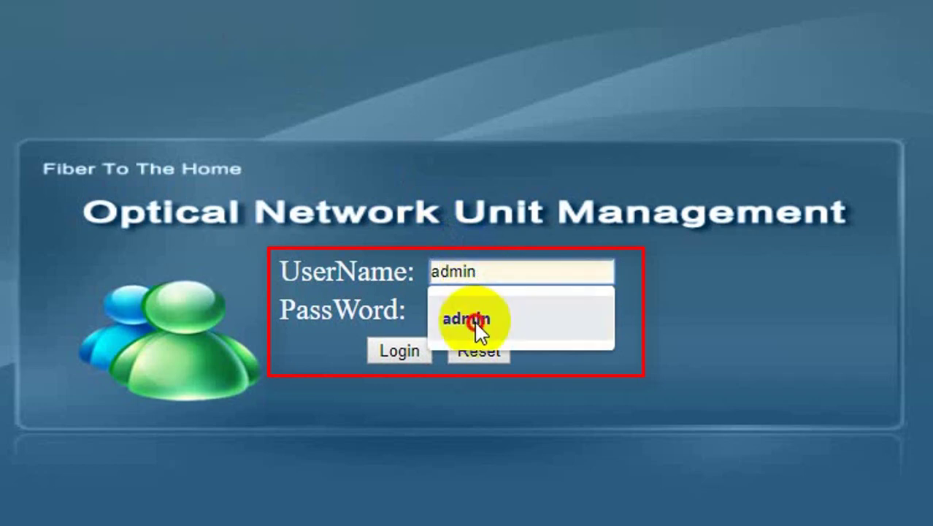
click(471, 309)
text(ad)
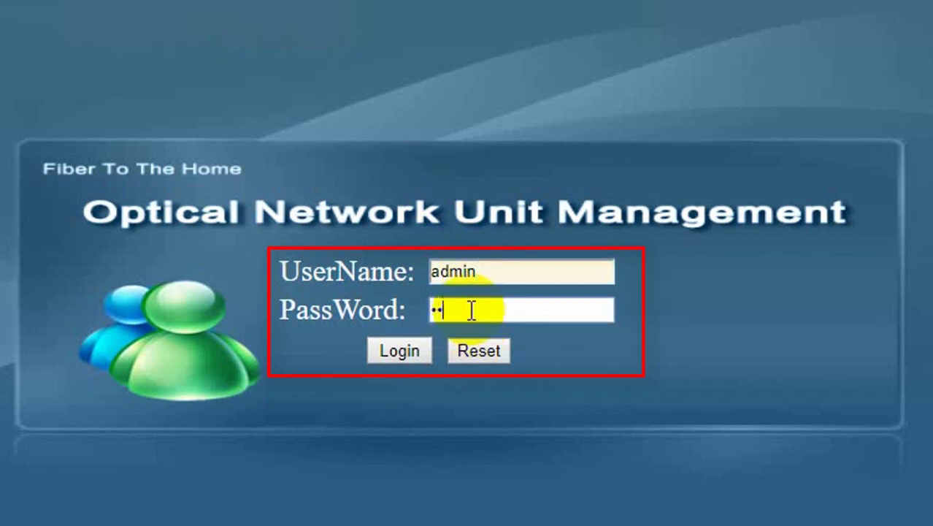
text(min)
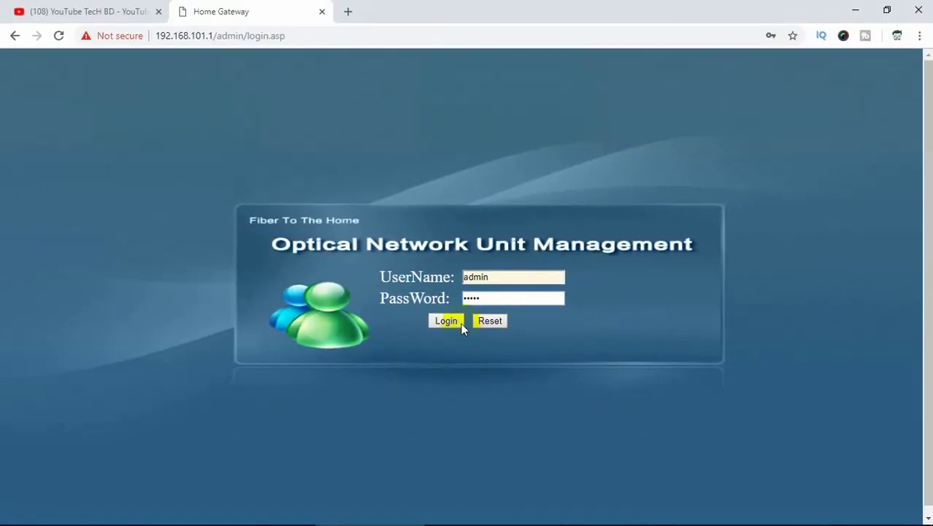
- Log in and go through the Internet section to the Basic WLAN Configuration page
click(447, 321)
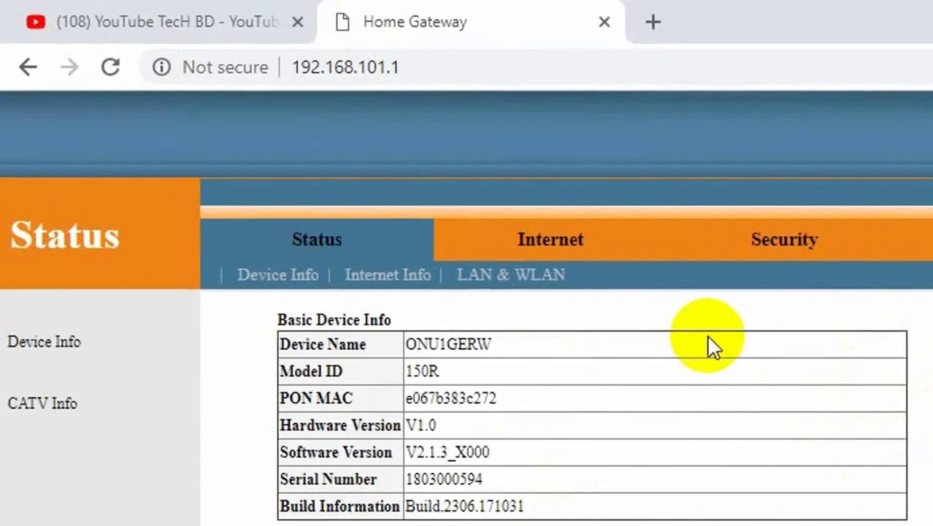
click(300, 132)
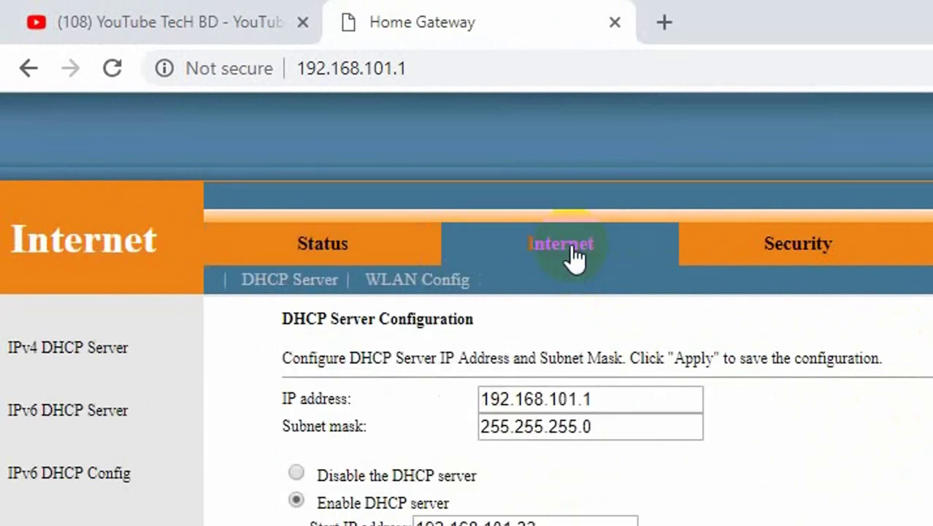
click(299, 289)
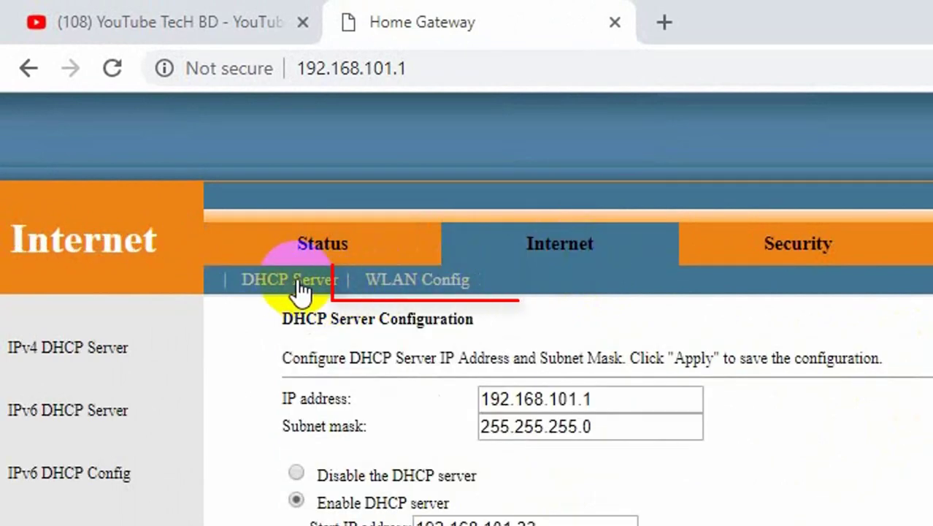
click(392, 287)
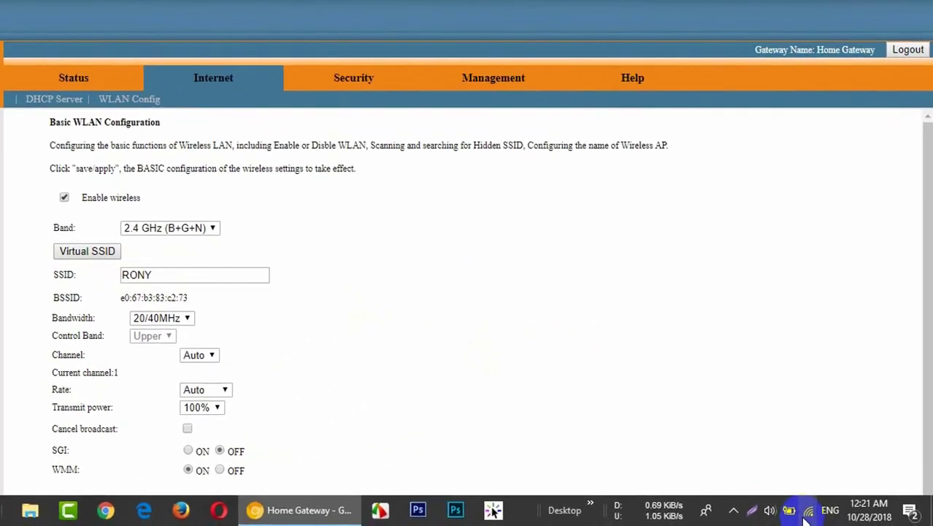
- Check which Wi-Fi network the PC is currently connected to
click(809, 510)
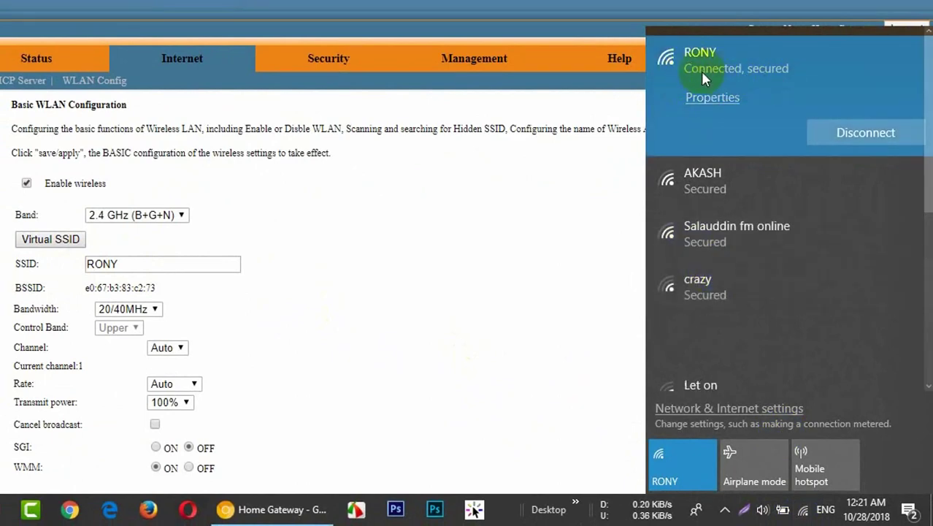
click(713, 98)
click(541, 227)
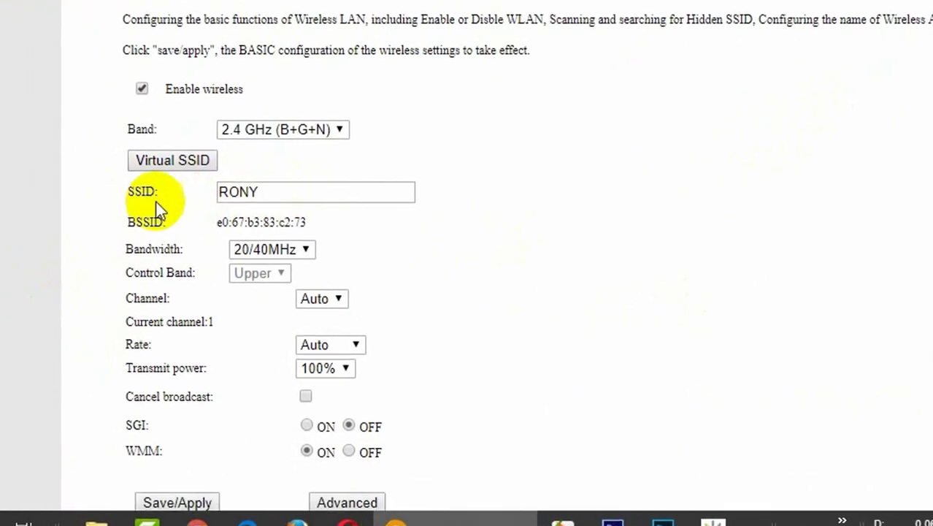
- Erase the SSID RONY and enter YouTube as the new 2.4 GHz network name
click(262, 192)
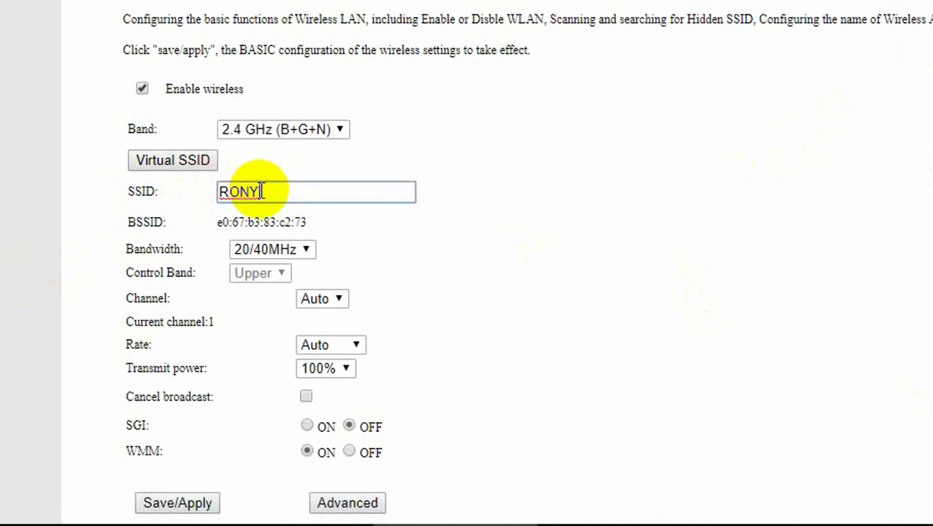
key(BackSpace)
key(BackSpace)
key(BackSpace)
key(BackSpace)
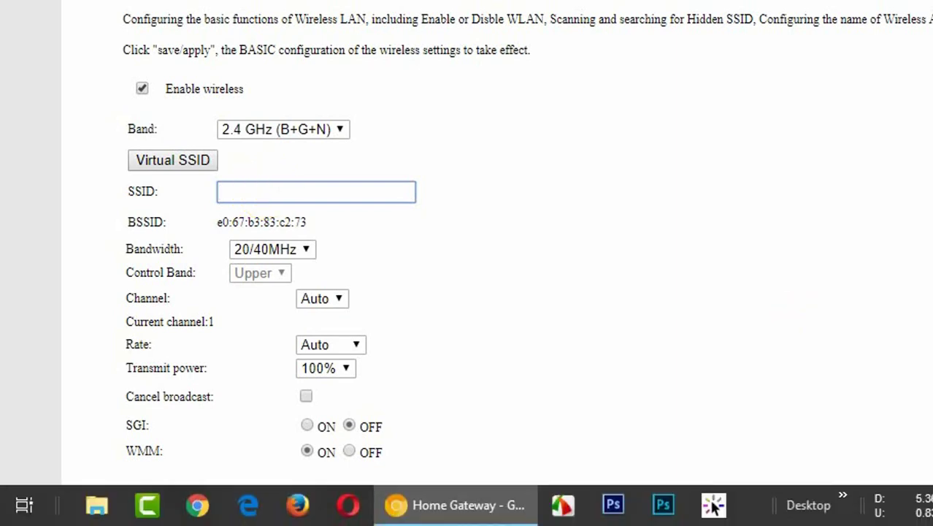
click(803, 523)
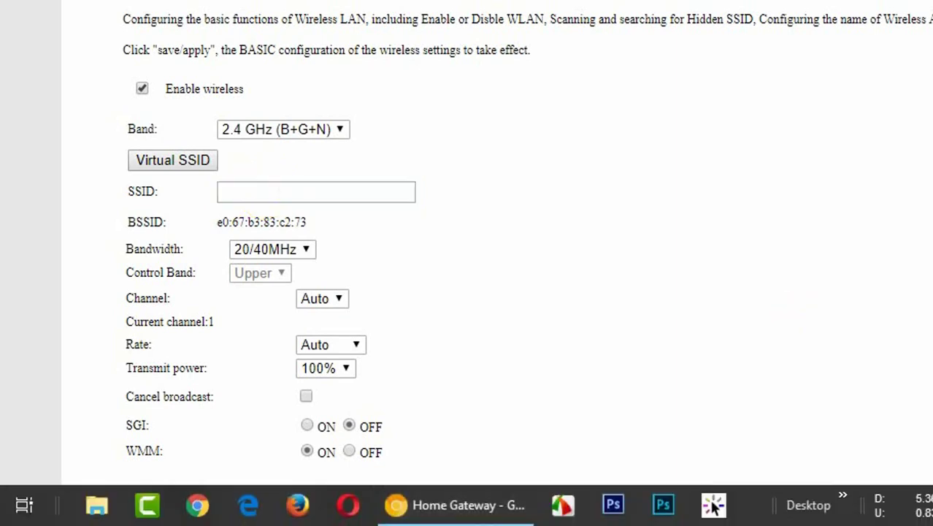
click(468, 88)
click(299, 199)
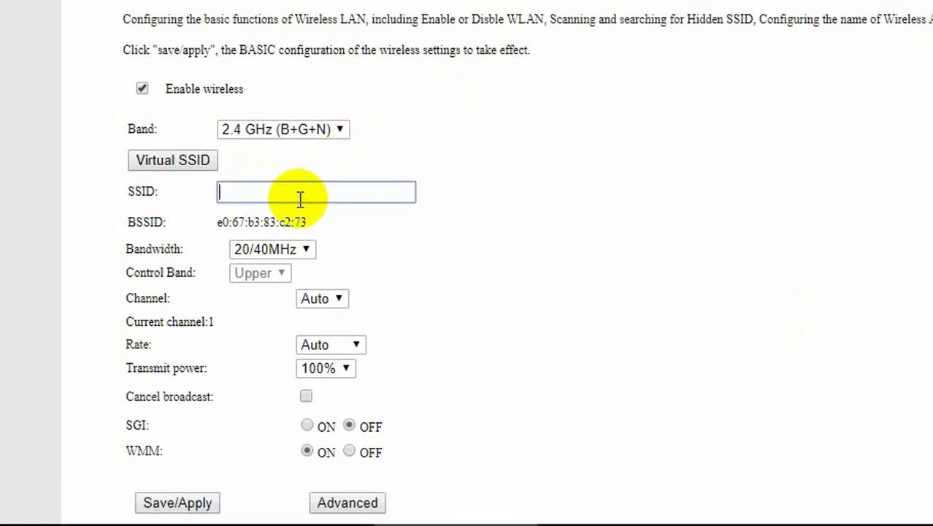
text(YouTube)
- Save/Apply the YouTube SSID on the Basic WLAN Configuration form
click(160, 505)
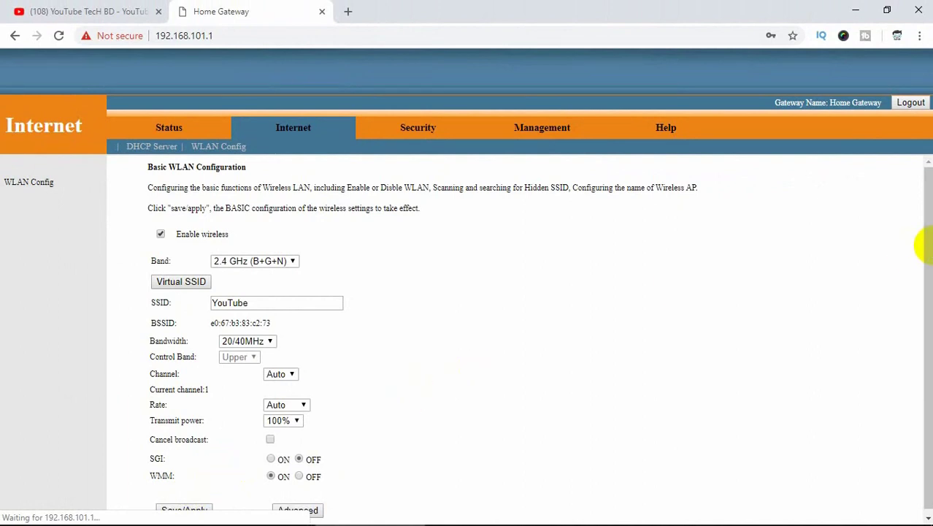
scroll(920, 262, down, 1)
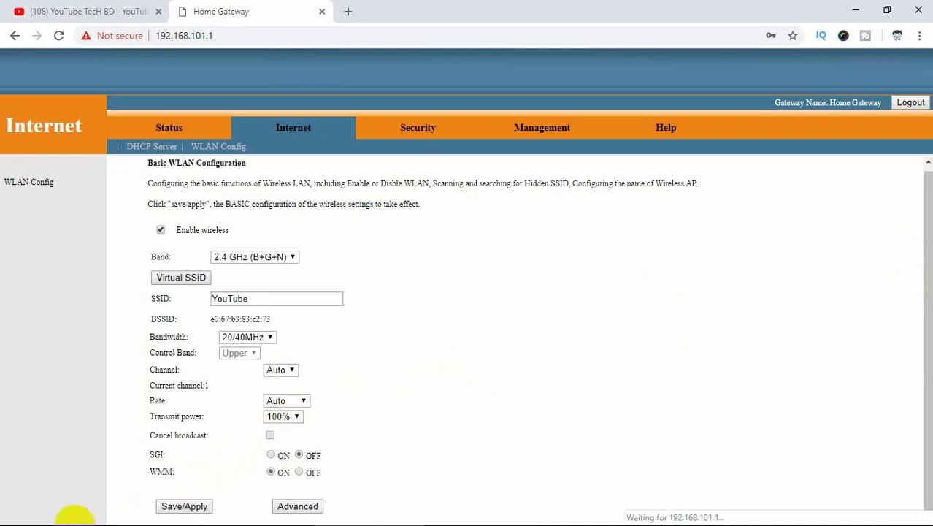
mouse_move(73, 519)
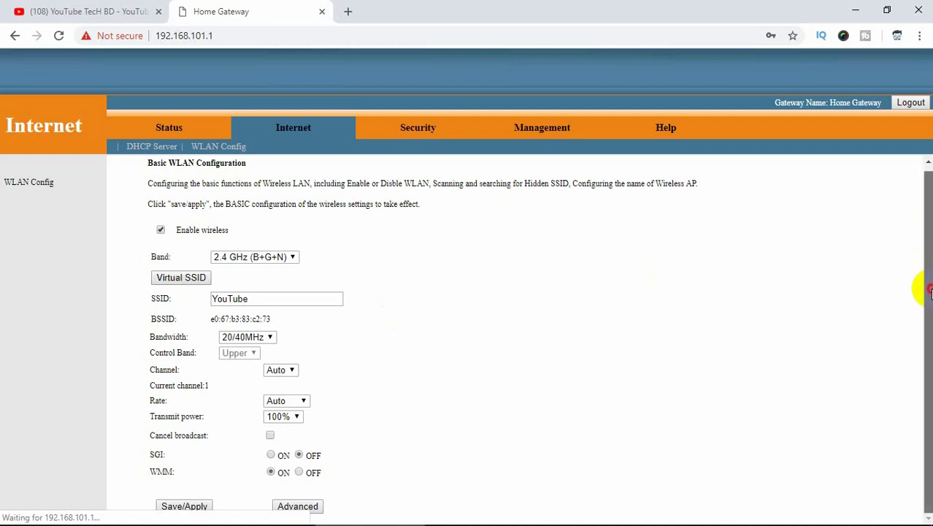
click(191, 507)
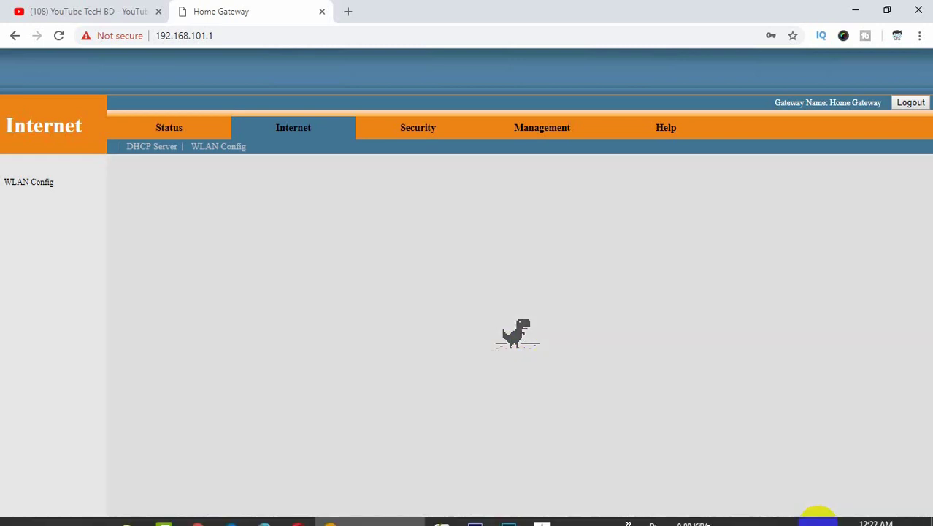
- Turn Wi-Fi off and back on to rescan the available networks
click(818, 514)
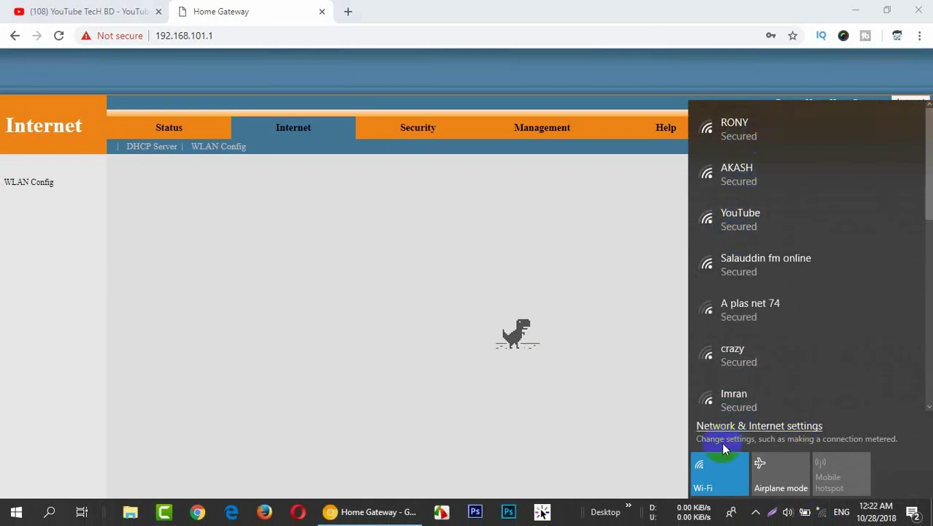
click(719, 466)
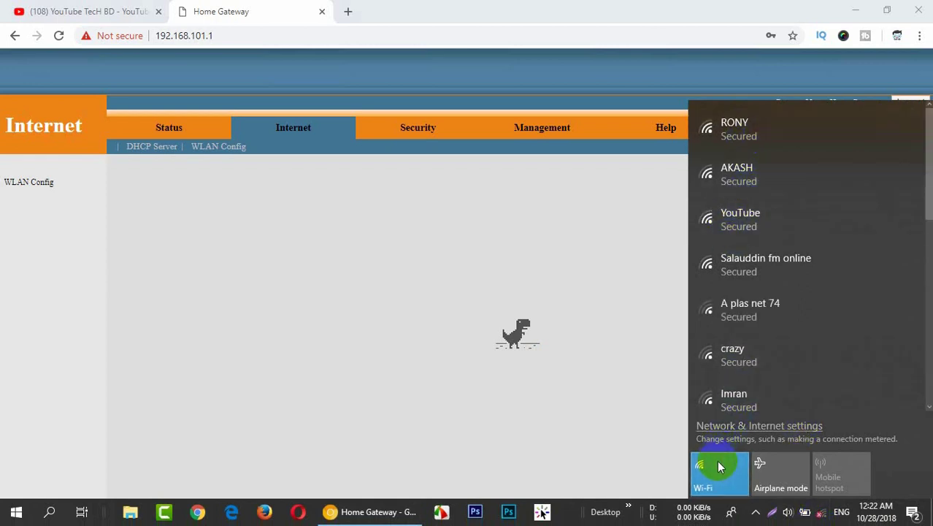
click(719, 466)
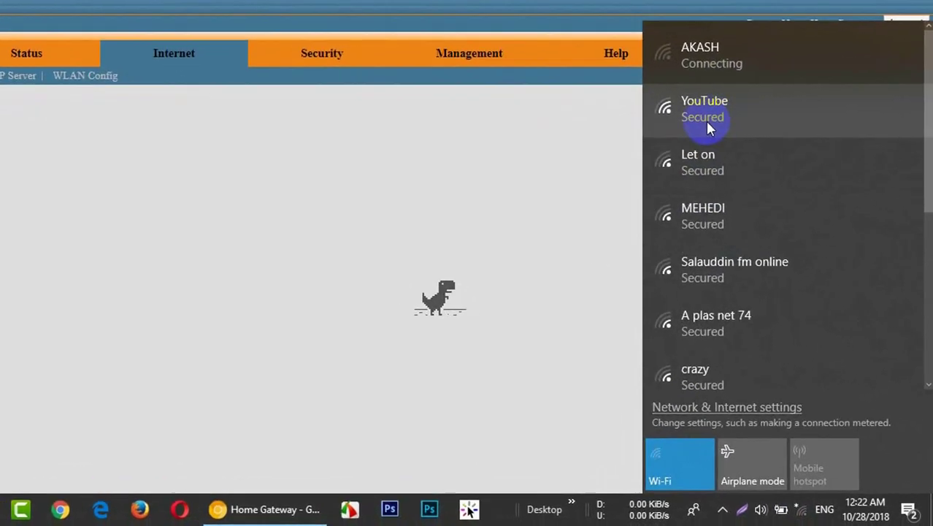
- Connect to the YouTube network using its security key
click(722, 117)
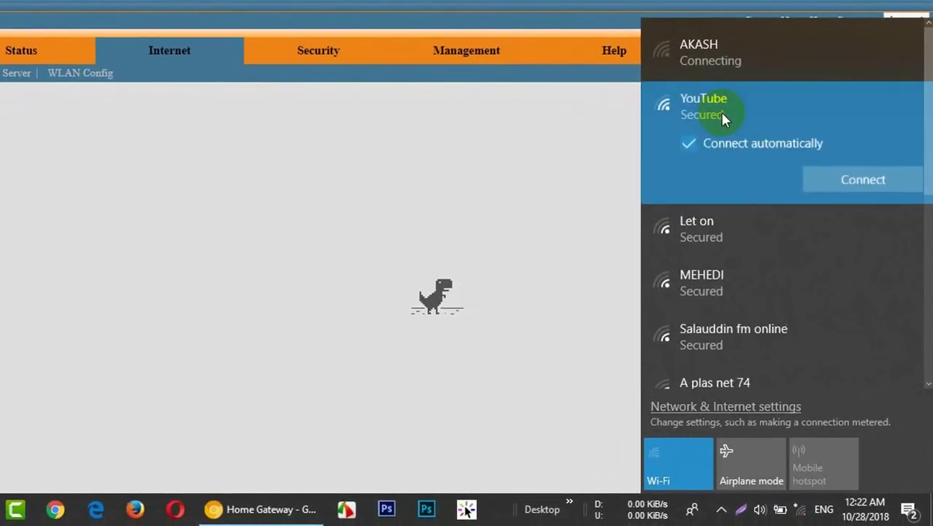
click(845, 184)
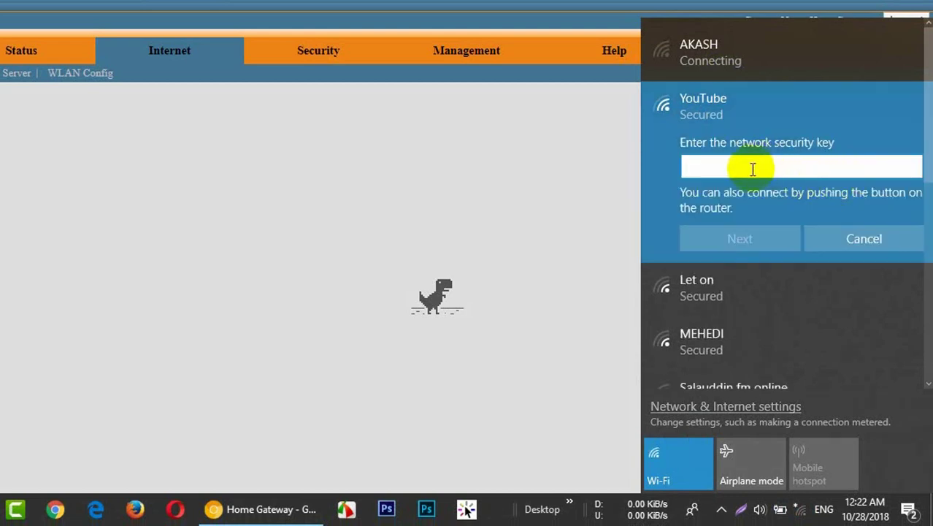
text(••)
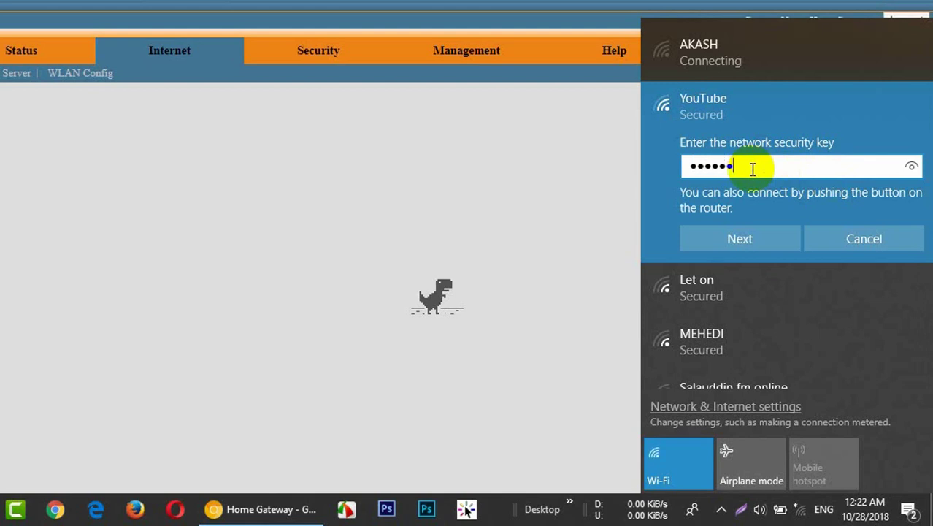
click(730, 238)
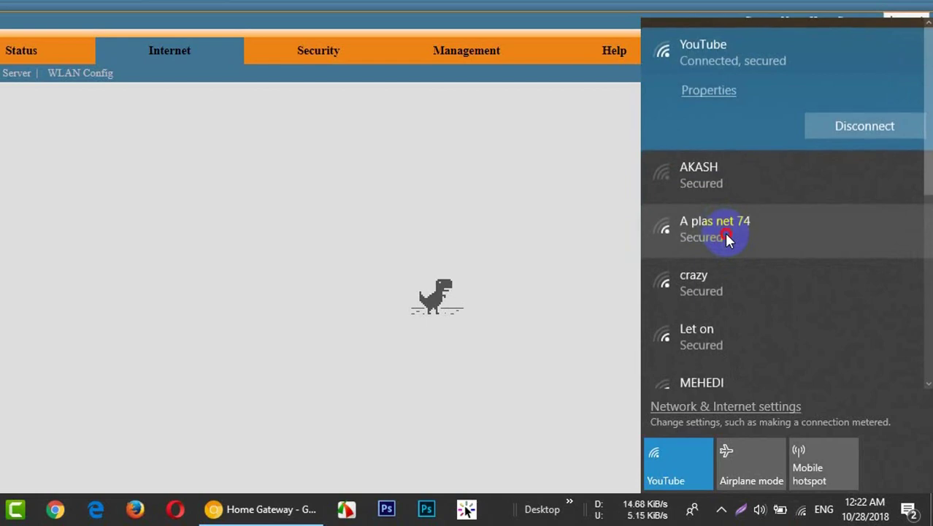
- Dismiss the Wi-Fi list and reload 192.168.101.1 to show Basic Device Info
click(725, 232)
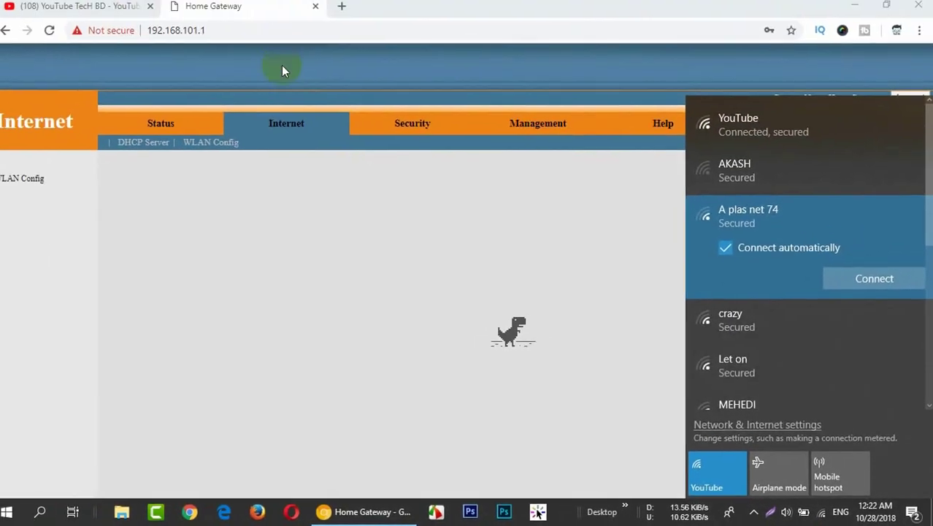
click(277, 36)
key(Return)
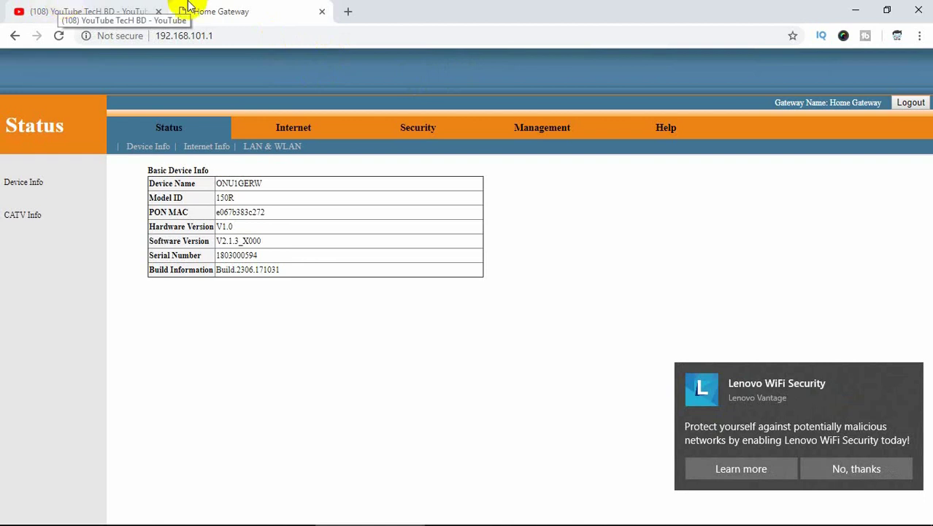
- Minimize Chrome and reveal the hidden system tray icons
click(856, 7)
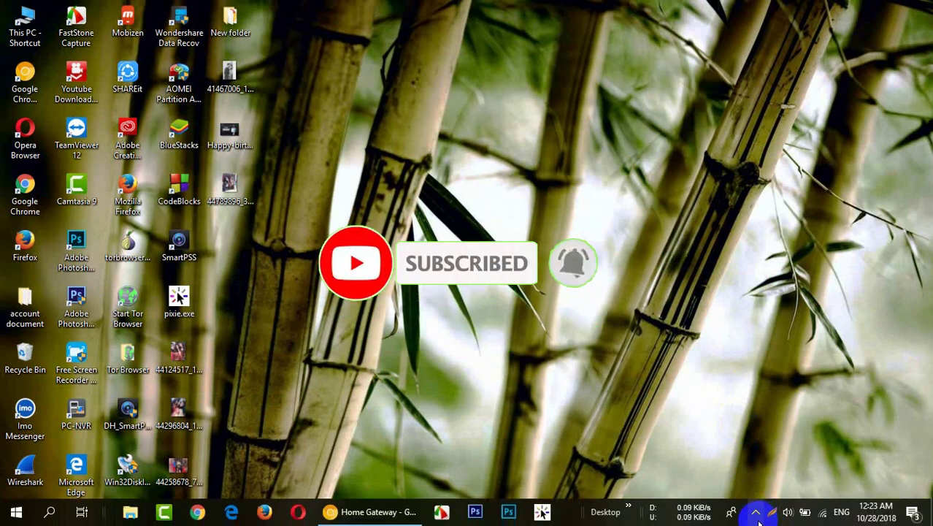
click(756, 512)
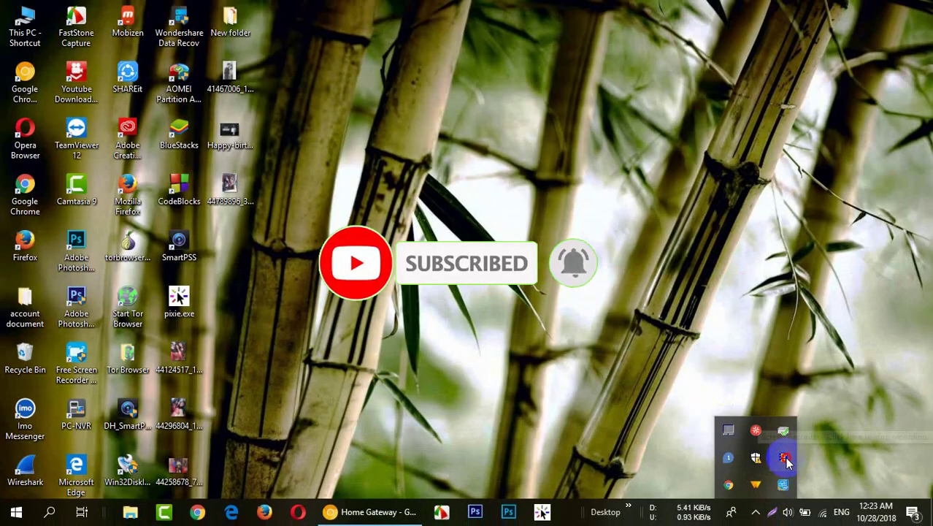